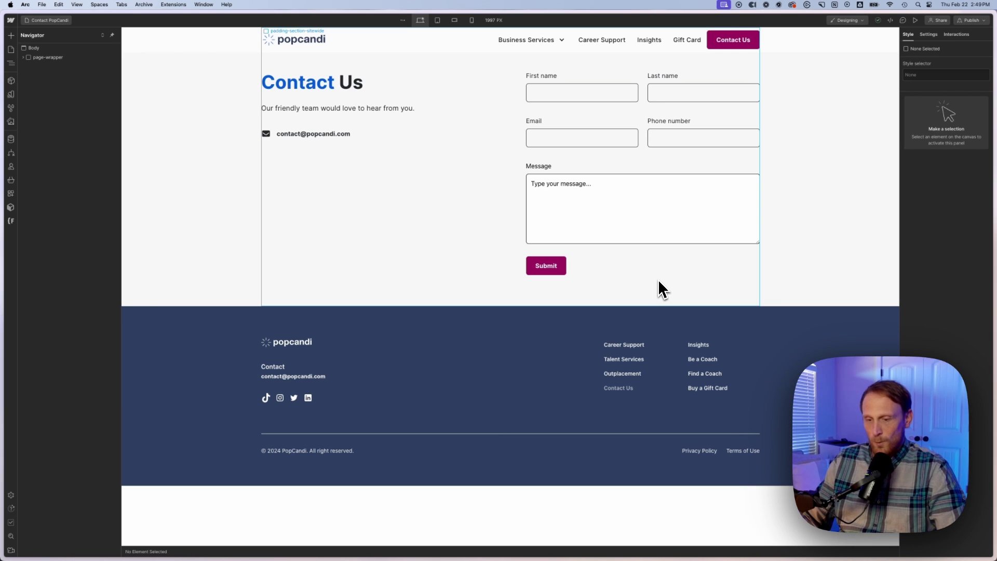
Step: Go to the PopCandi Airtable base and view its automations, including Contact Form Submission
{"action": "key", "text": "ctrl+Tab"}
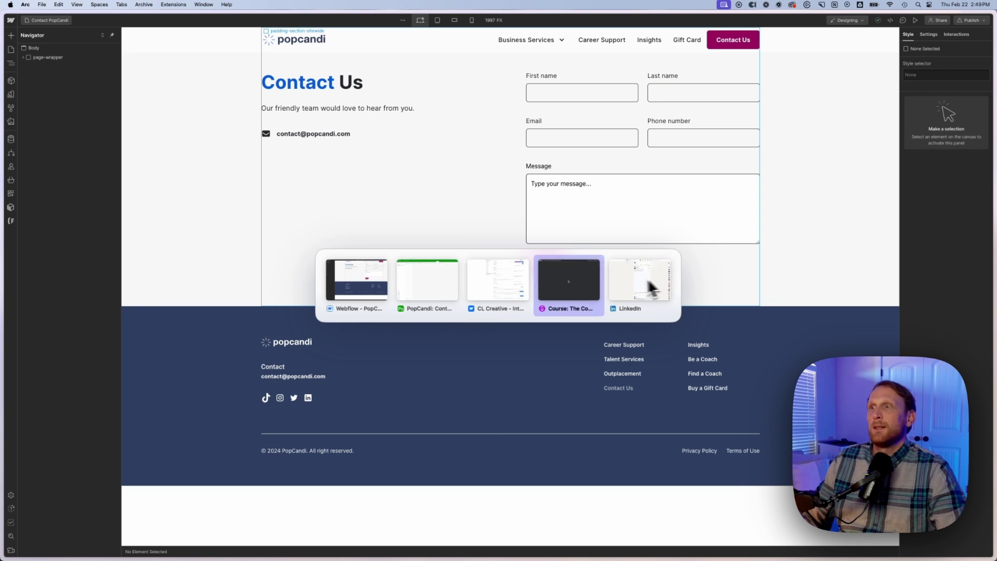
{"action": "left_click", "coordinate": [439, 280]}
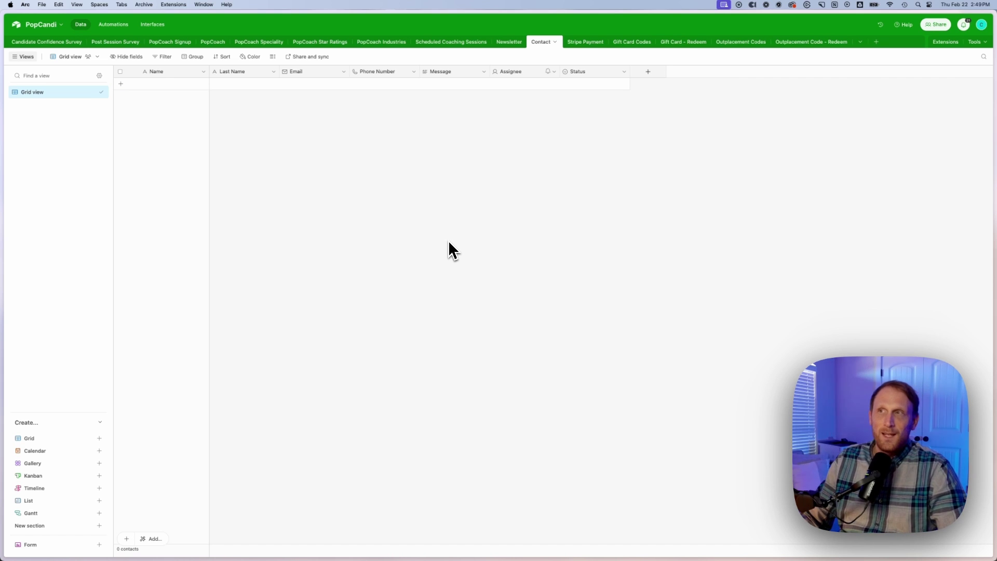
{"action": "left_click", "coordinate": [115, 26]}
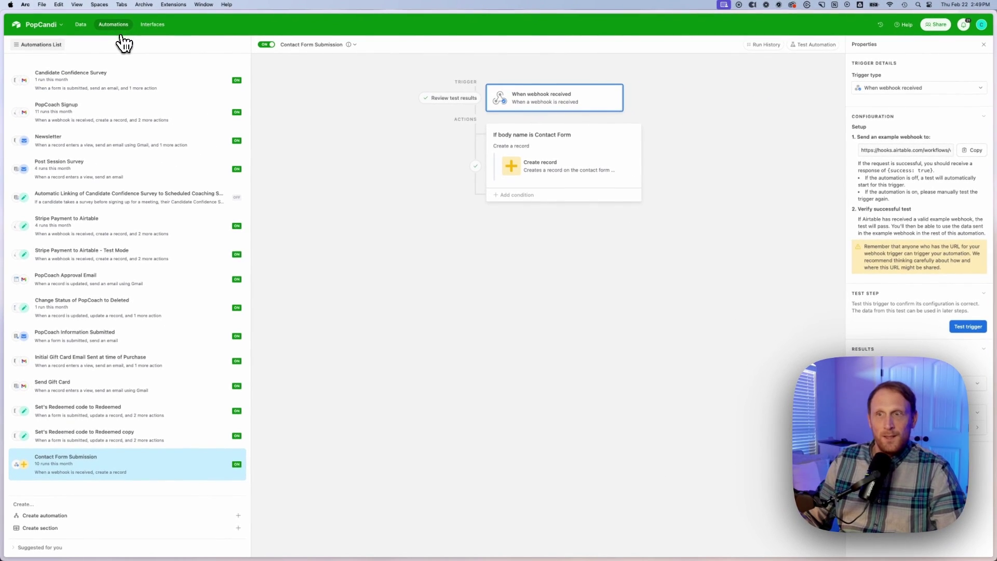
Step: Create Automation 1 with a When webhook received trigger
{"action": "left_click", "coordinate": [90, 517]}
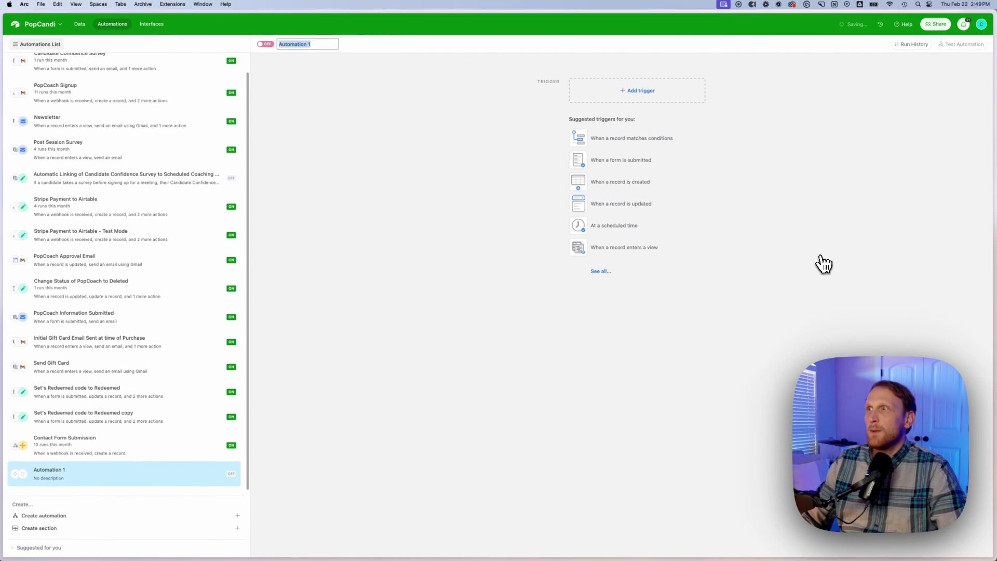
{"action": "left_click", "coordinate": [634, 95]}
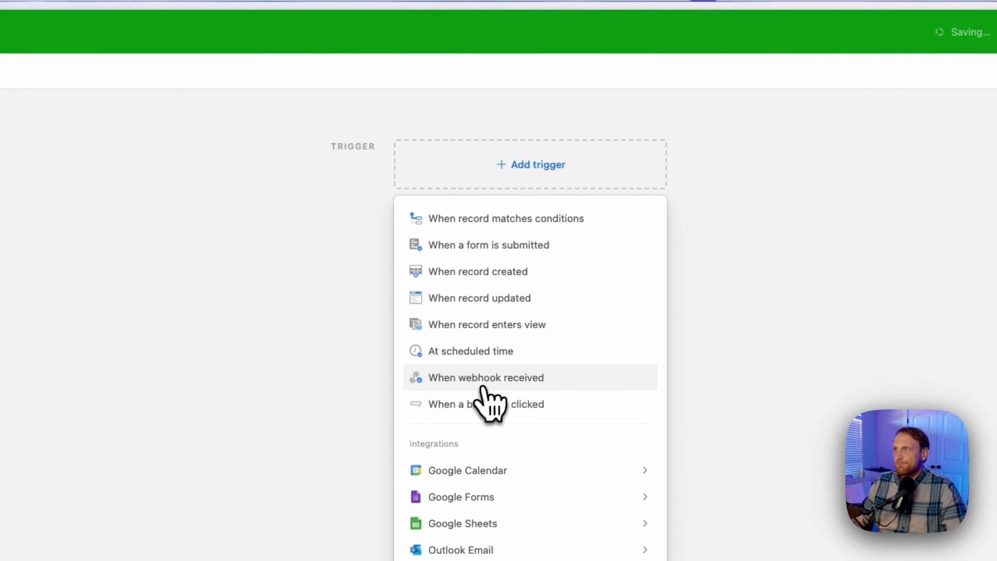
{"action": "left_click", "coordinate": [514, 387]}
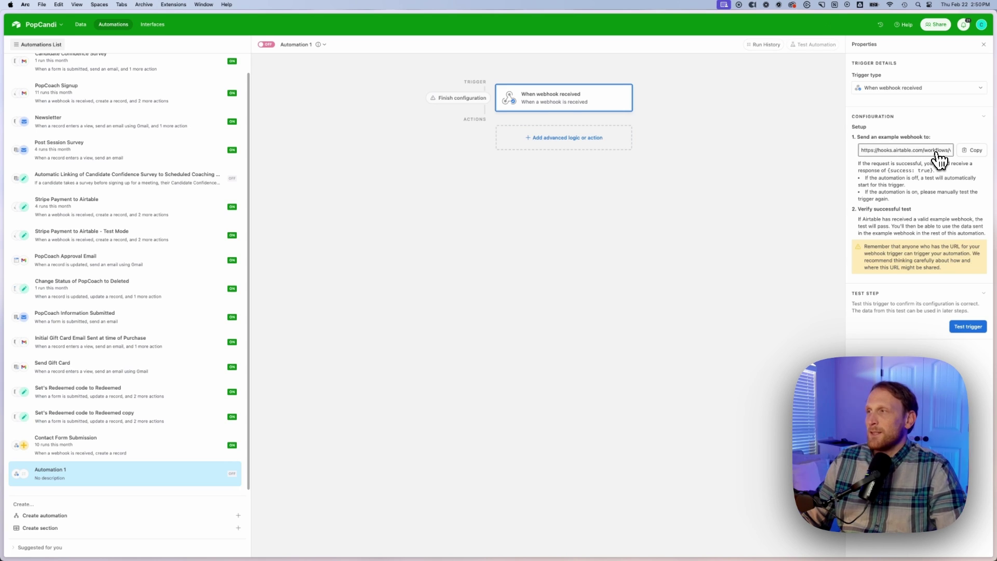
Step: Copy Automation 1's webhook URL and move to Webflow's CL Creative Apps & Integrations settings
{"action": "left_click", "coordinate": [974, 152]}
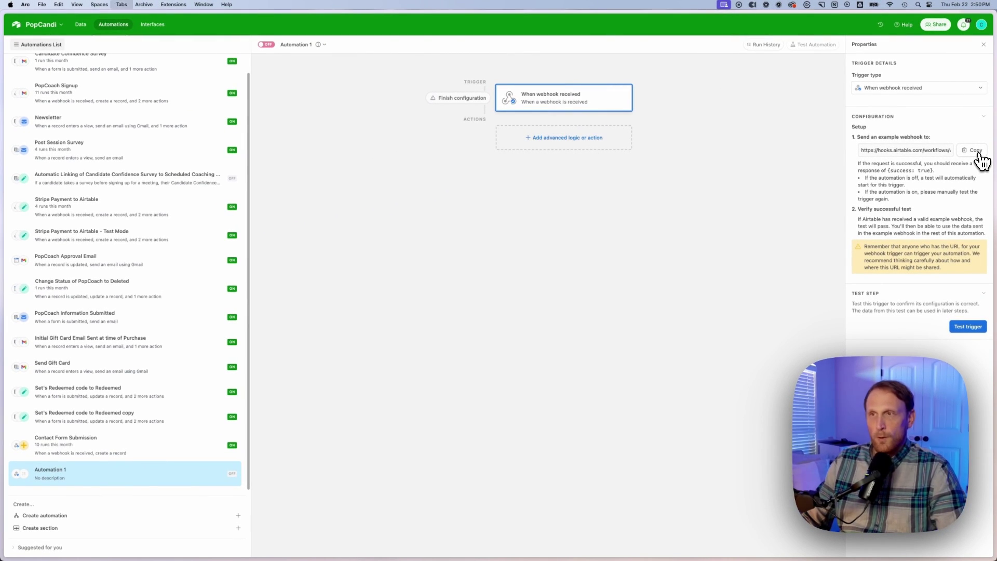
{"action": "key", "text": "ctrl+Tab"}
{"action": "key", "text": "ctrl+Tab"}
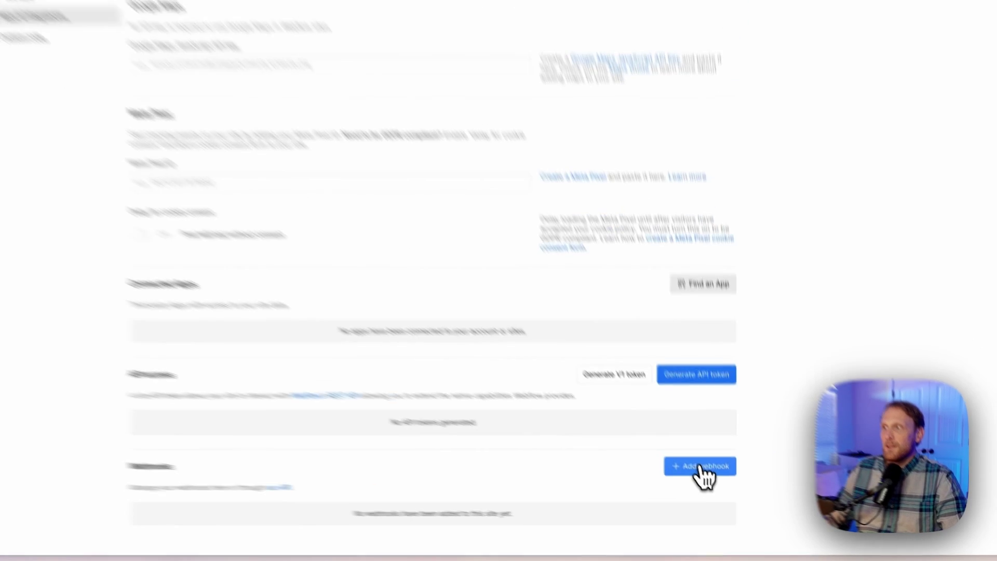
Step: Add a Webflow Form submission webhook that points to the pasted Airtable webhook URL
{"action": "left_click", "coordinate": [700, 467]}
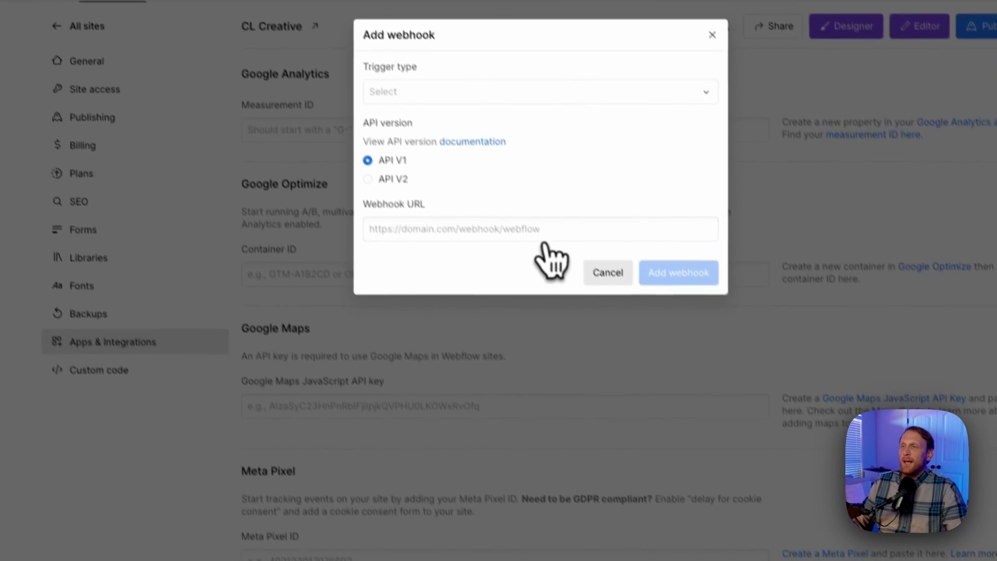
{"action": "left_click", "coordinate": [456, 95]}
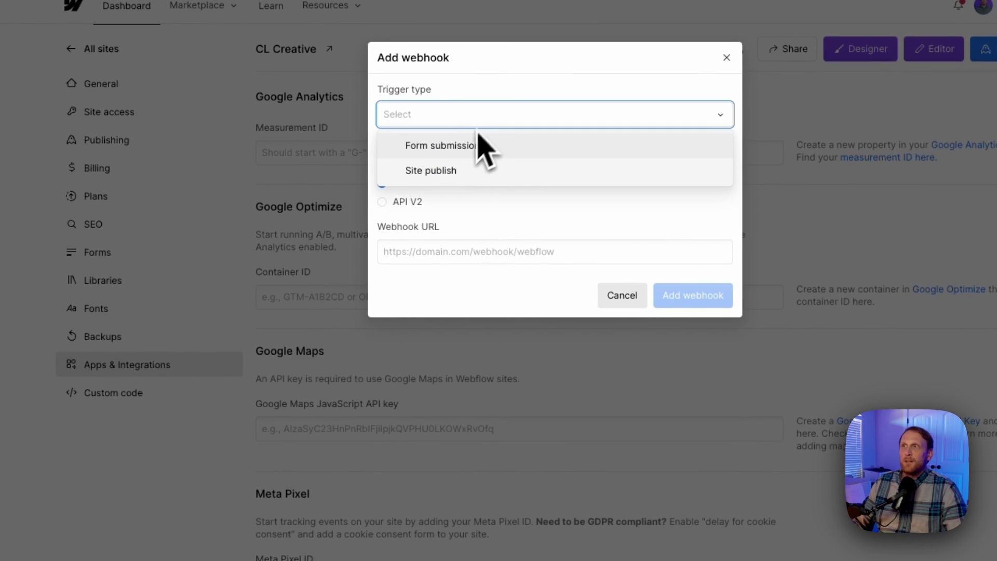
{"action": "left_click", "coordinate": [517, 154]}
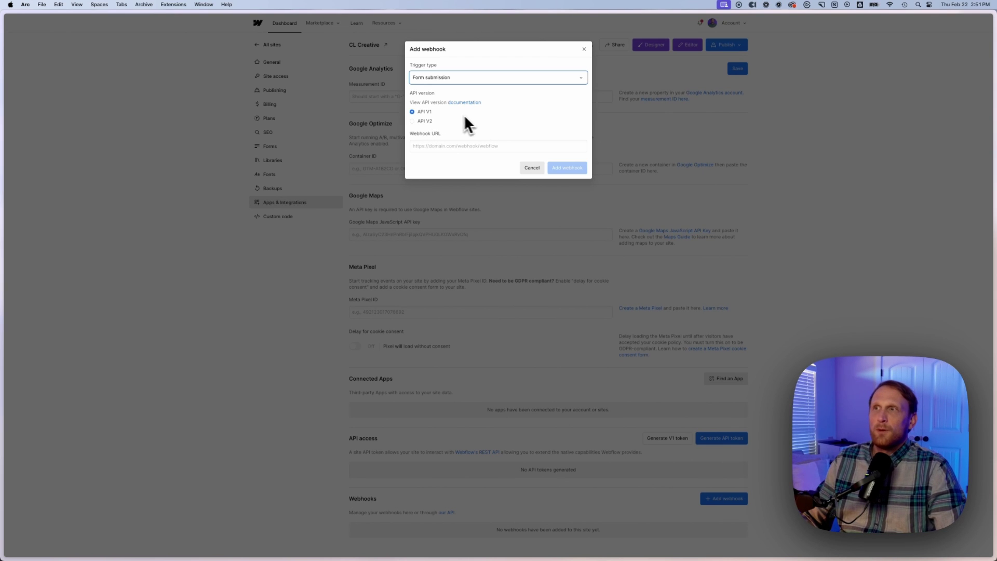
{"action": "left_click", "coordinate": [448, 146]}
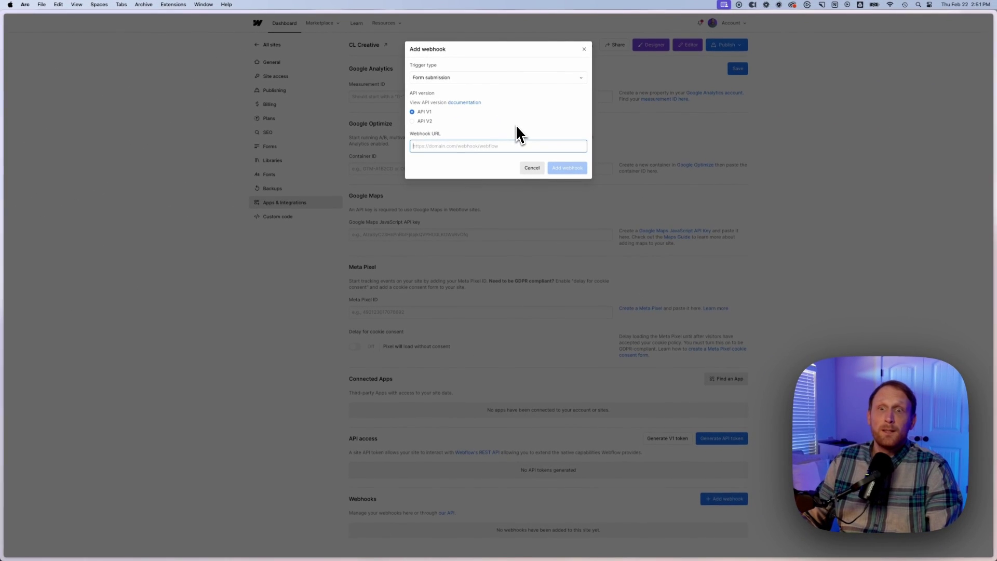
{"action": "key", "text": "super+v"}
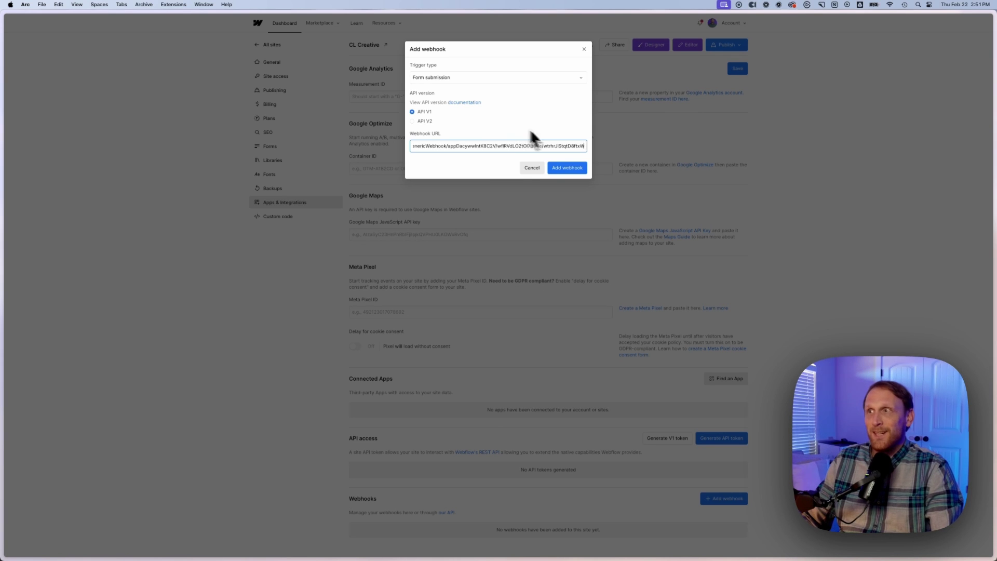
{"action": "left_click", "coordinate": [572, 169]}
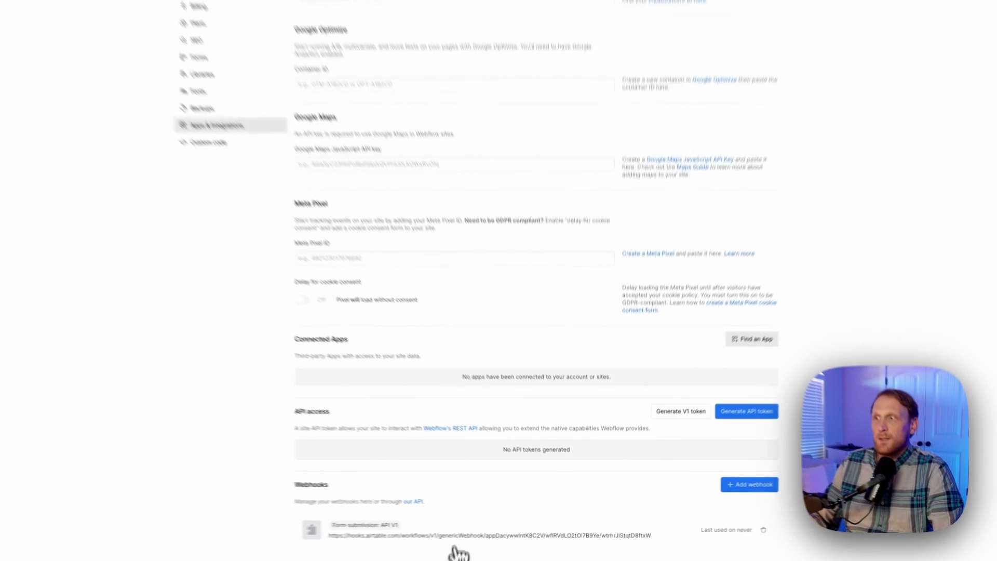
Step: Delete the Form submission webhook, confirming with DELETE
{"action": "mouse_move", "coordinate": [596, 558]}
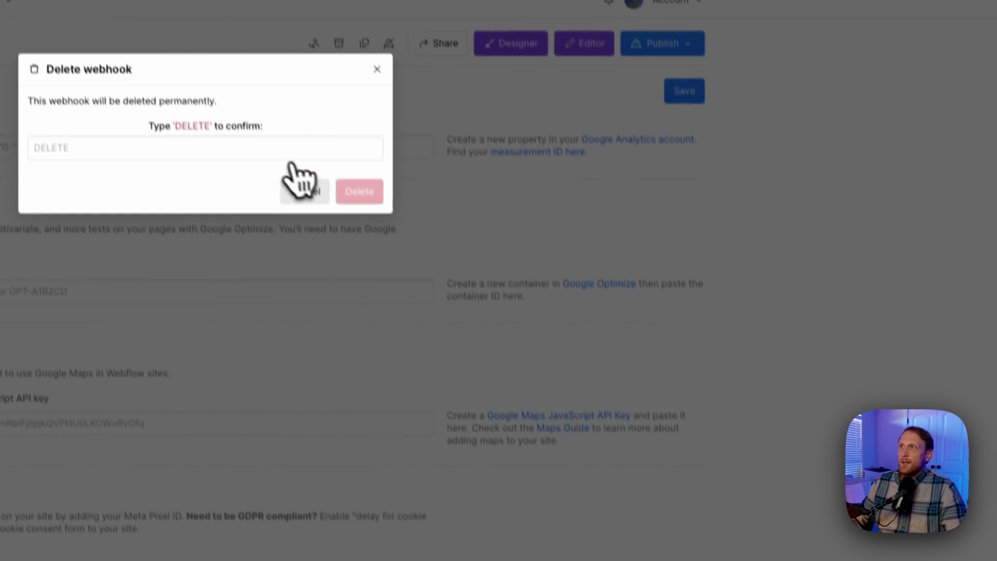
{"action": "left_click", "coordinate": [280, 156]}
{"action": "type", "text": "DELETE"}
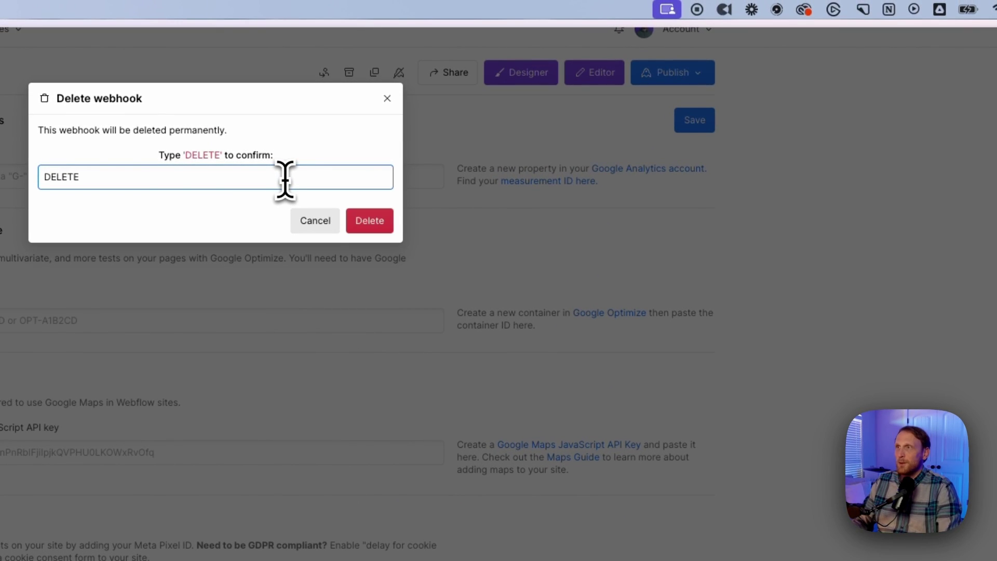
{"action": "left_click", "coordinate": [371, 222]}
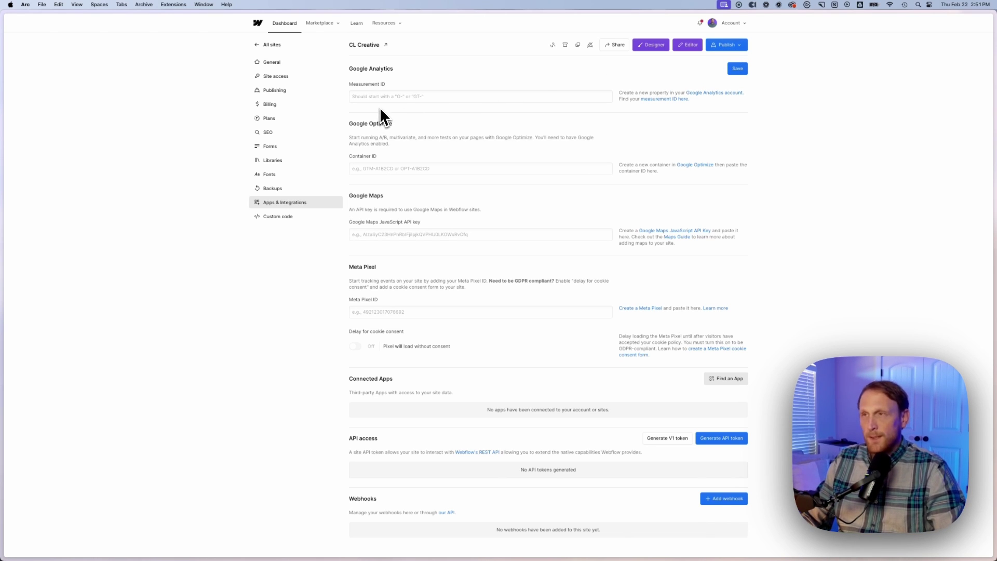
Step: Back in Airtable's Automation 1, list the advanced logic and action choices under the webhook trigger
{"action": "key", "text": "ctrl+Tab"}
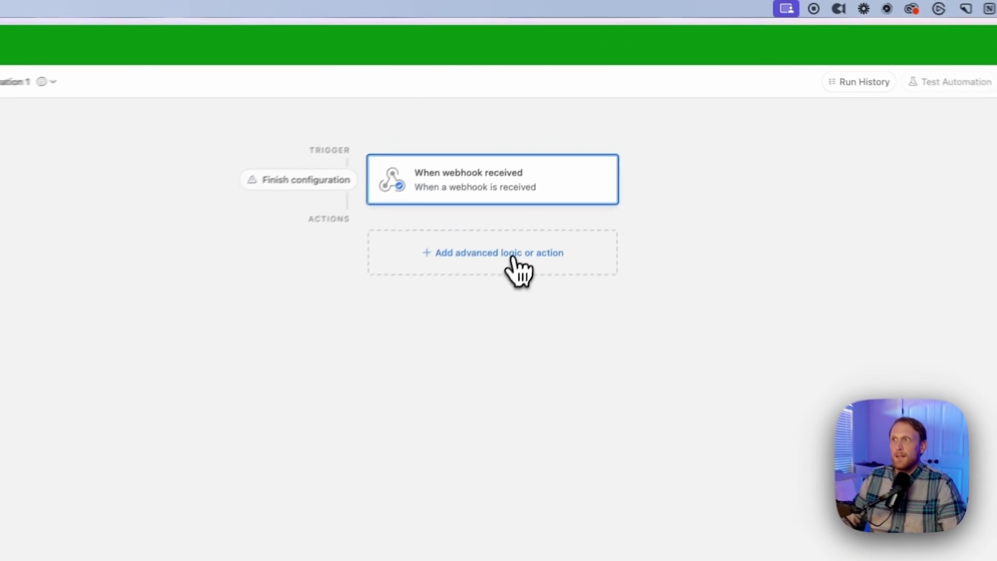
{"action": "left_click", "coordinate": [575, 141]}
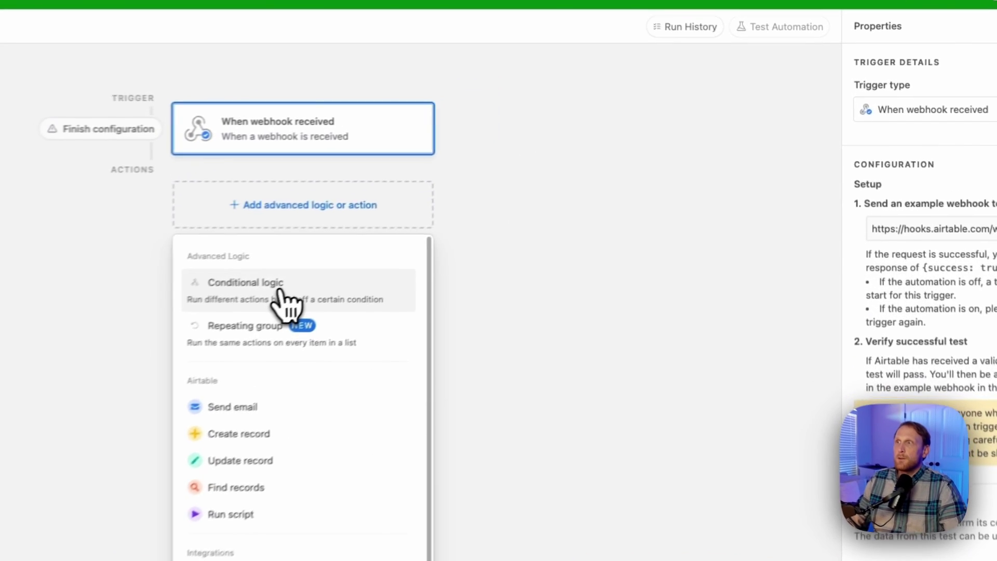
Step: Add a Conditional logic group whose condition draws on When webhook received data
{"action": "left_click", "coordinate": [548, 181]}
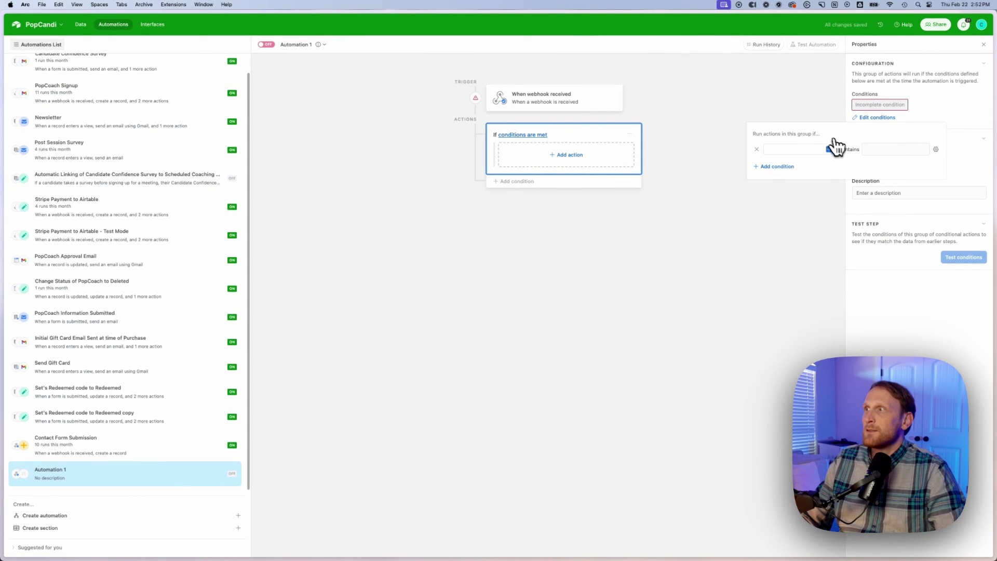
{"action": "left_click", "coordinate": [830, 149]}
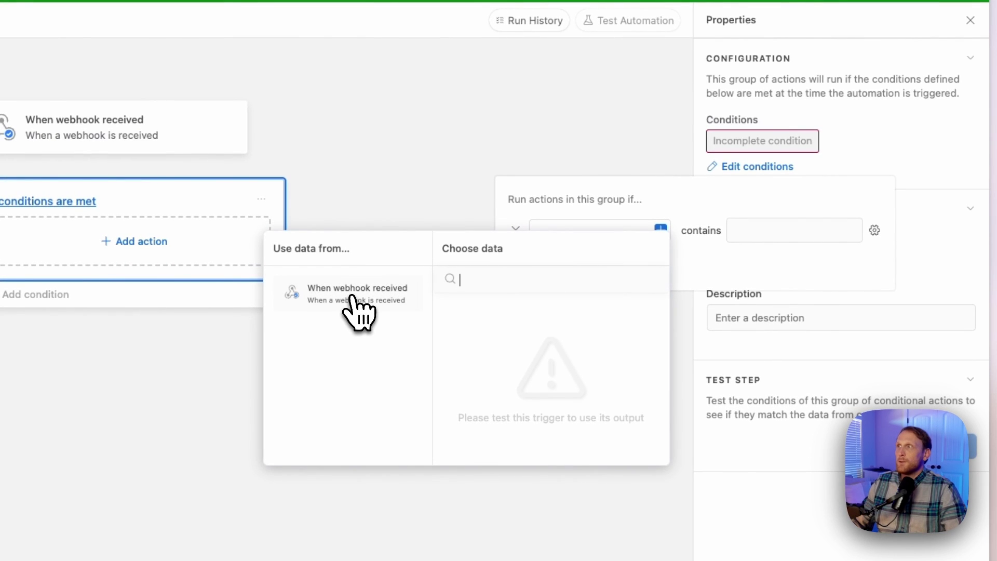
{"action": "left_click", "coordinate": [364, 304]}
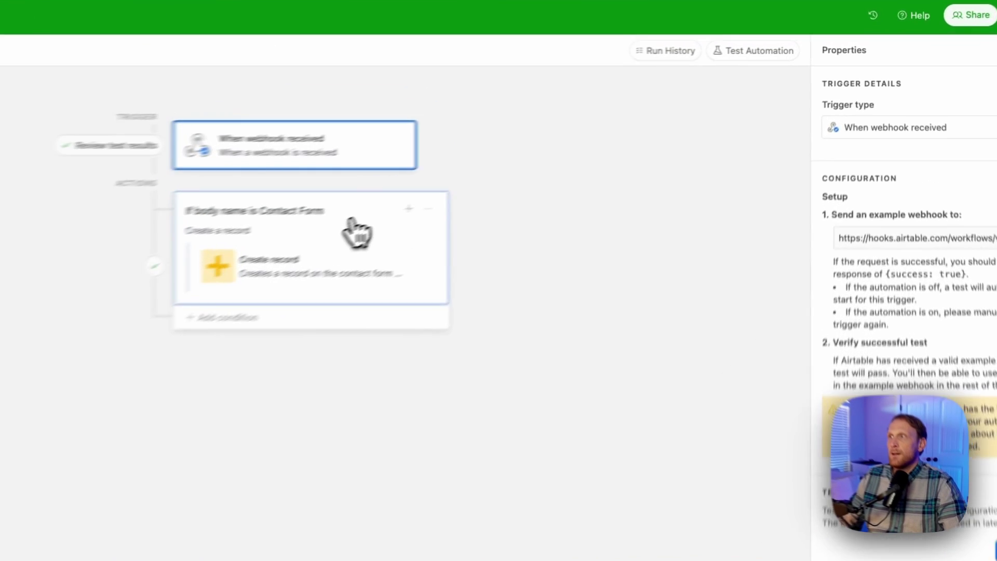
Step: Review the If body name is Contact Form group's condition details, then close them
{"action": "left_click", "coordinate": [589, 148]}
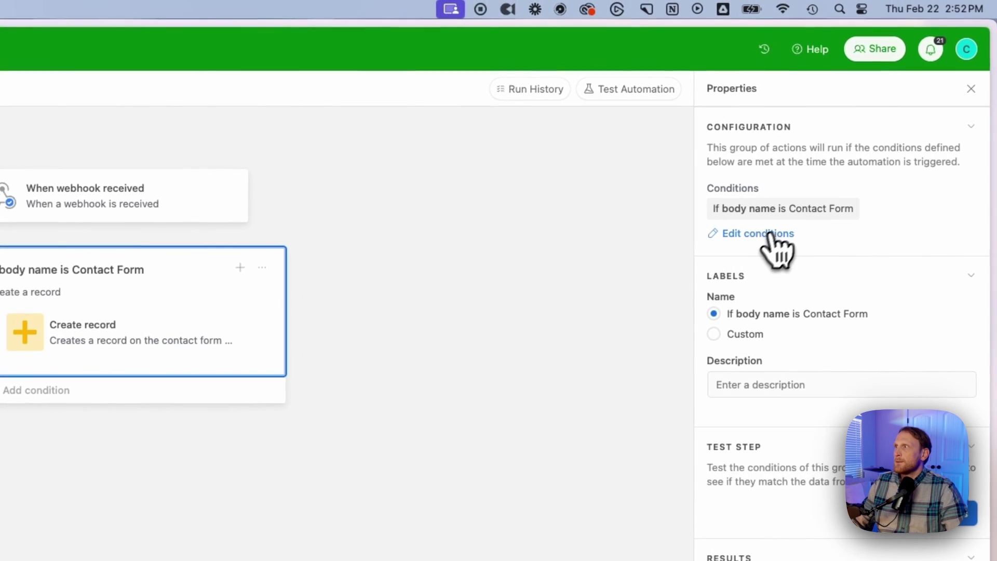
{"action": "left_click", "coordinate": [767, 237]}
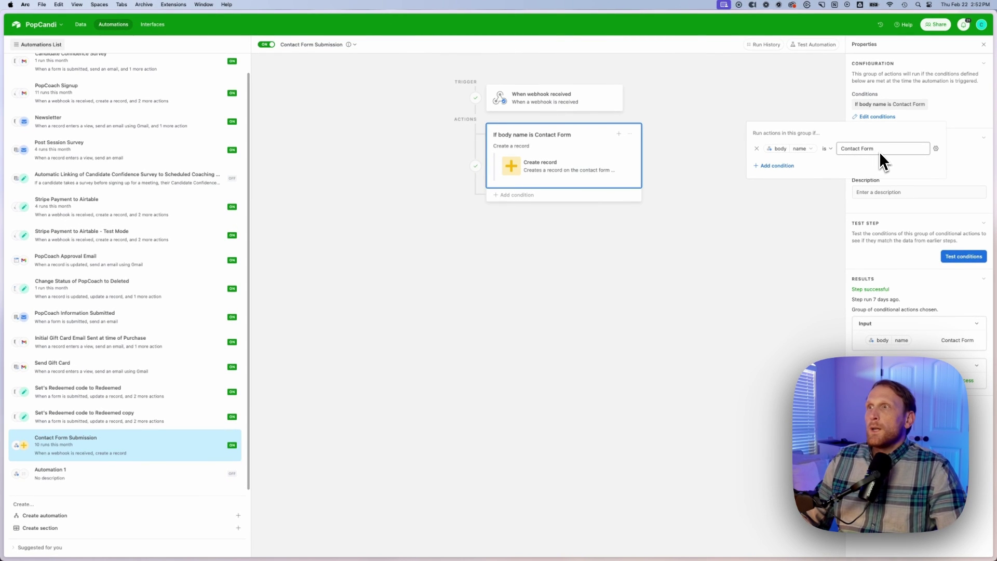
{"action": "left_click", "coordinate": [793, 217]}
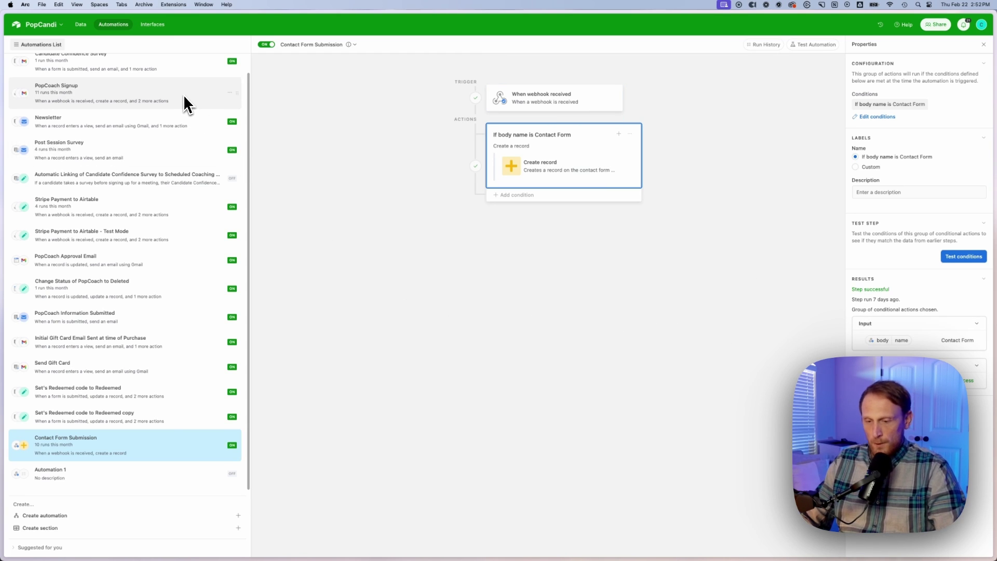
Step: Check the form fields on the Webflow Designer Contact Us page, then head back to Airtable
{"action": "key", "text": "ctrl+Tab"}
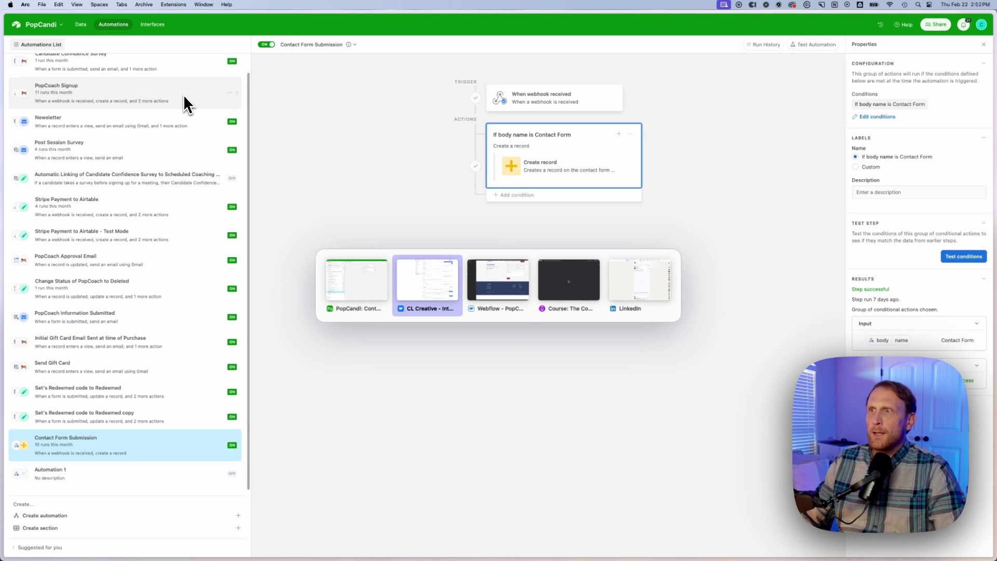
{"action": "key", "text": "ctrl+Tab"}
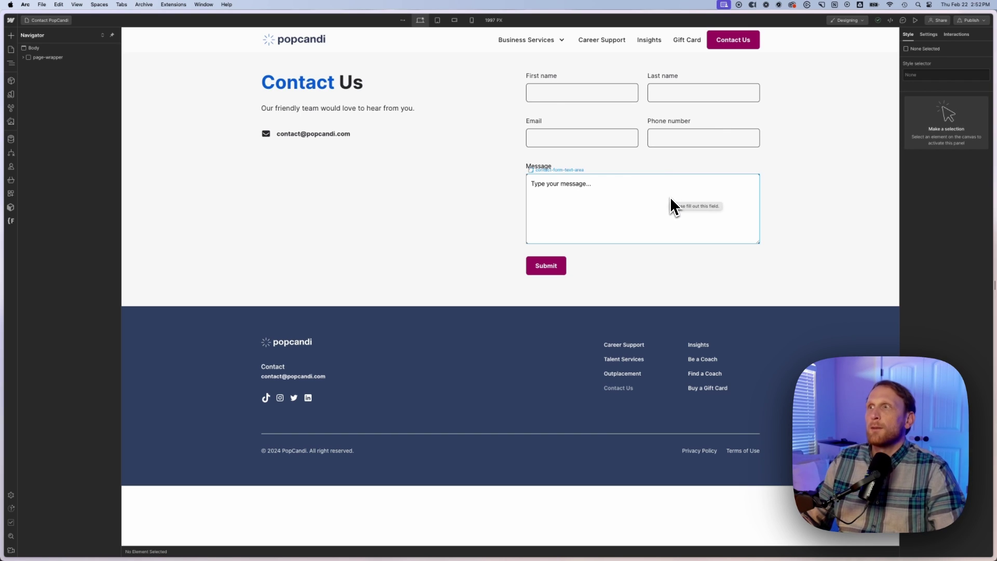
{"action": "key", "text": "ctrl+Tab"}
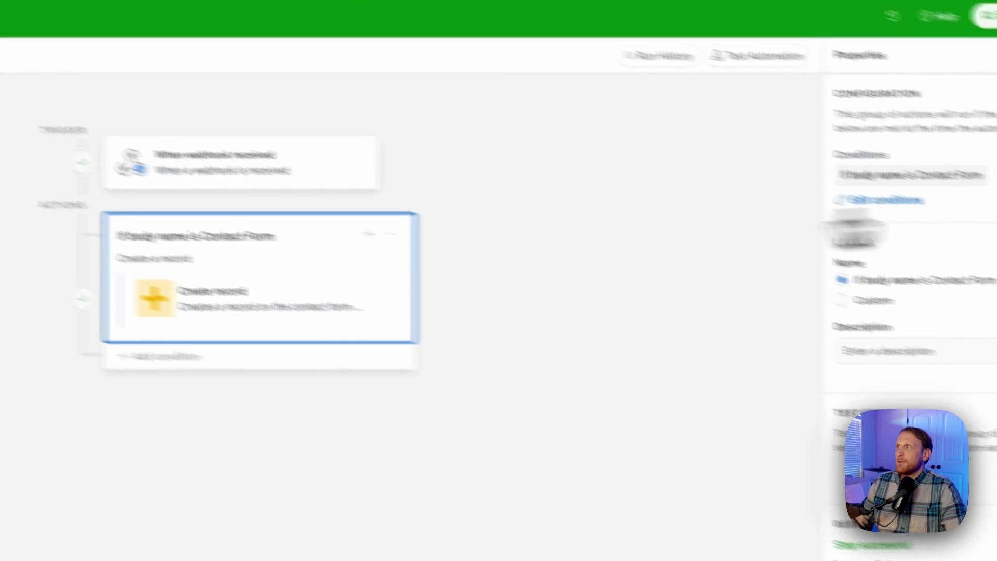
Step: Swap the group condition's body token for the webhook's 'name' field, reading body name is Contact Form
{"action": "left_click", "coordinate": [882, 117]}
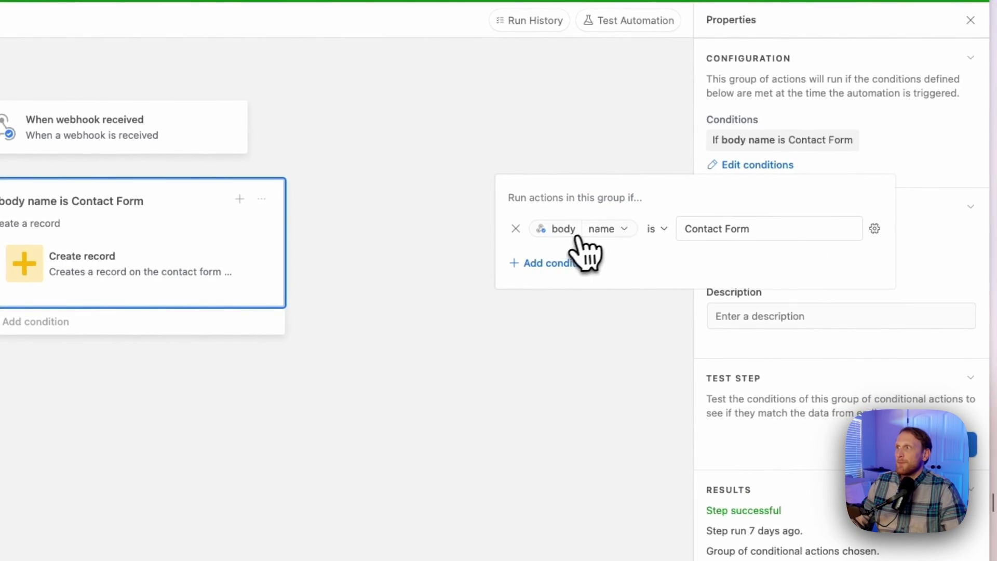
{"action": "left_click", "coordinate": [582, 236]}
{"action": "left_click", "coordinate": [593, 268]}
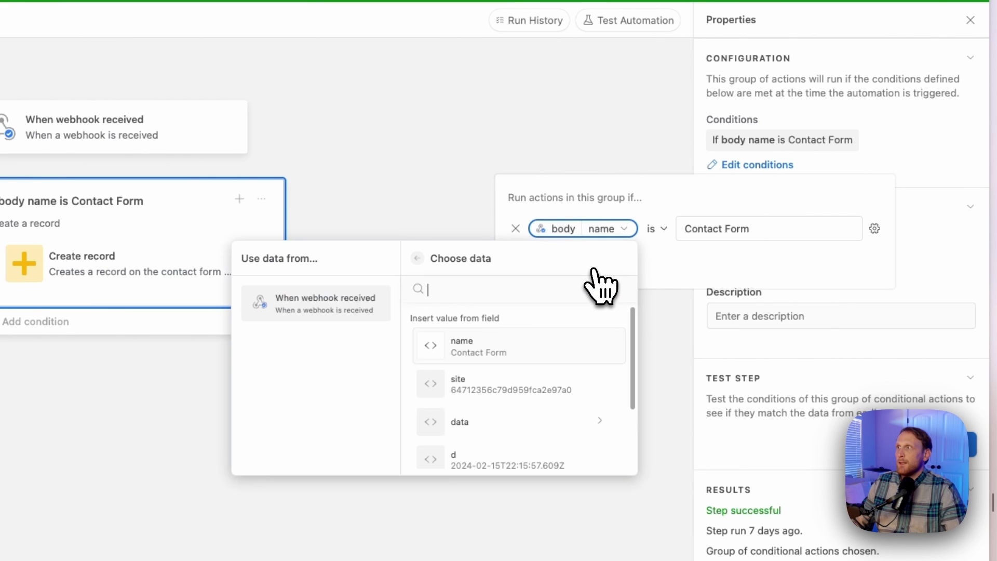
{"action": "scroll", "coordinate": [546, 415], "scroll_direction": "down", "scroll_amount": 4}
{"action": "scroll", "coordinate": [696, 306], "scroll_direction": "up", "scroll_amount": 3}
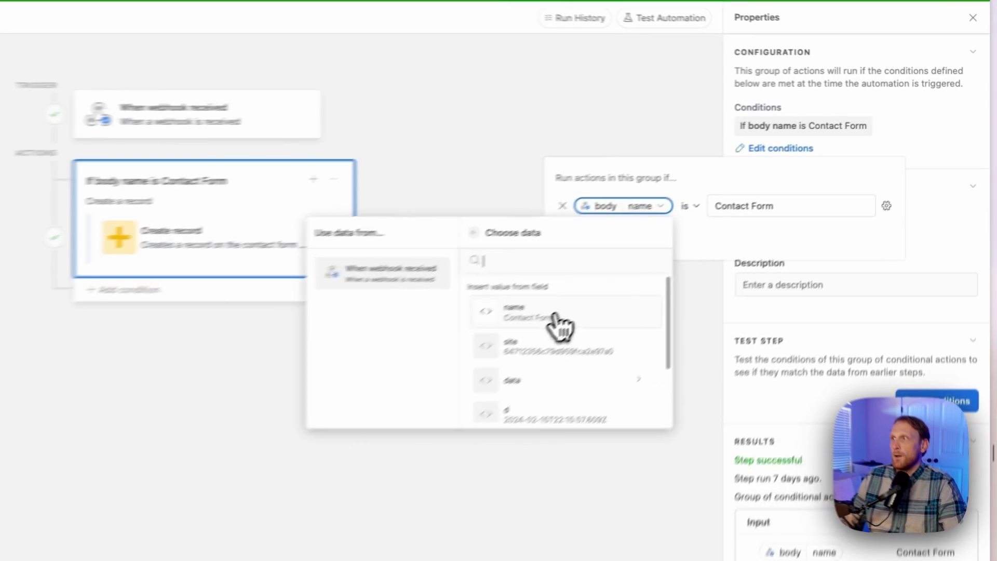
{"action": "left_click", "coordinate": [754, 213]}
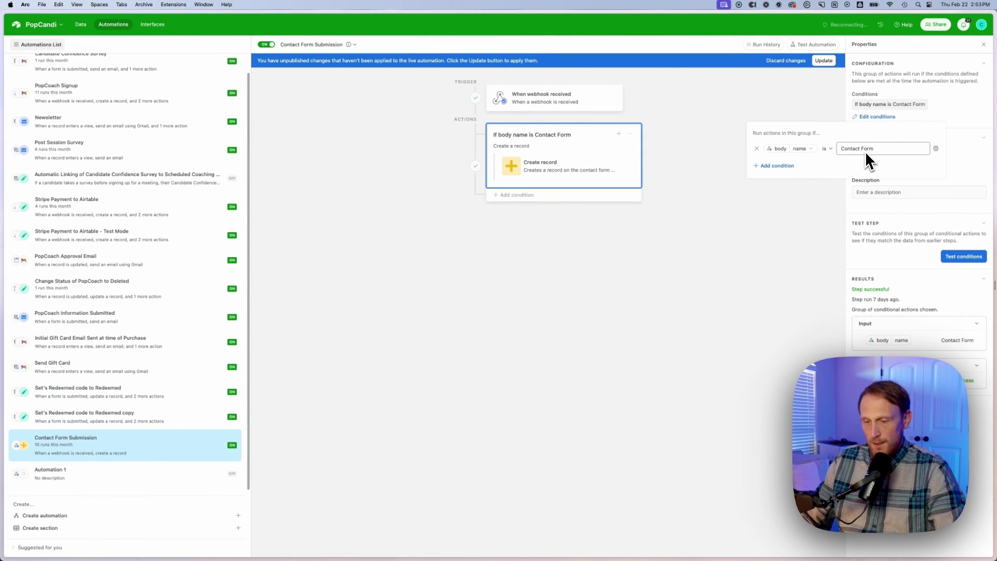
{"action": "key", "text": "super+Tab"}
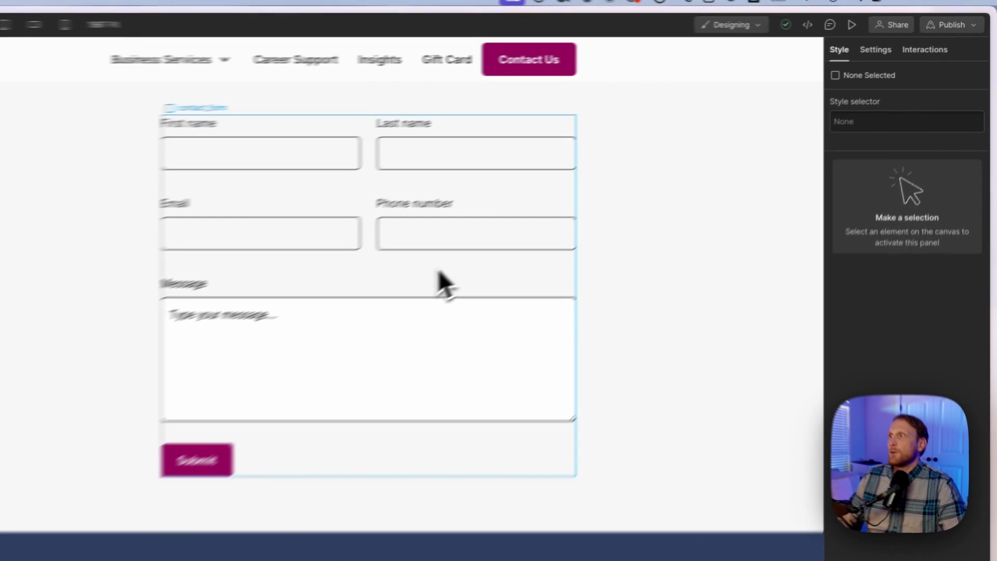
Step: Set contact_form's Method to POST in Webflow, confirm the site has no webhooks, then return to Airtable
{"action": "left_click", "coordinate": [683, 159]}
{"action": "left_click", "coordinate": [864, 55]}
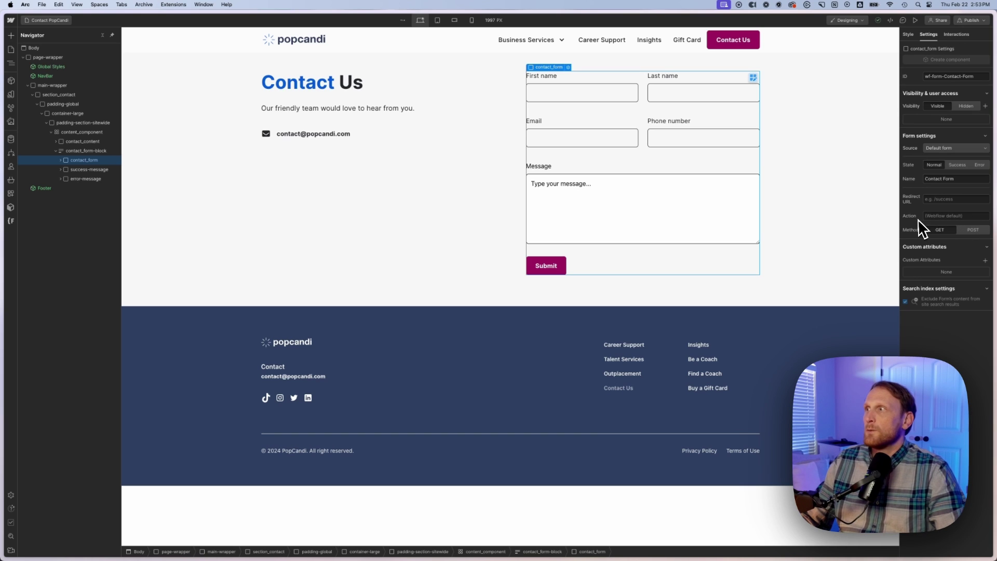
{"action": "left_click", "coordinate": [965, 229]}
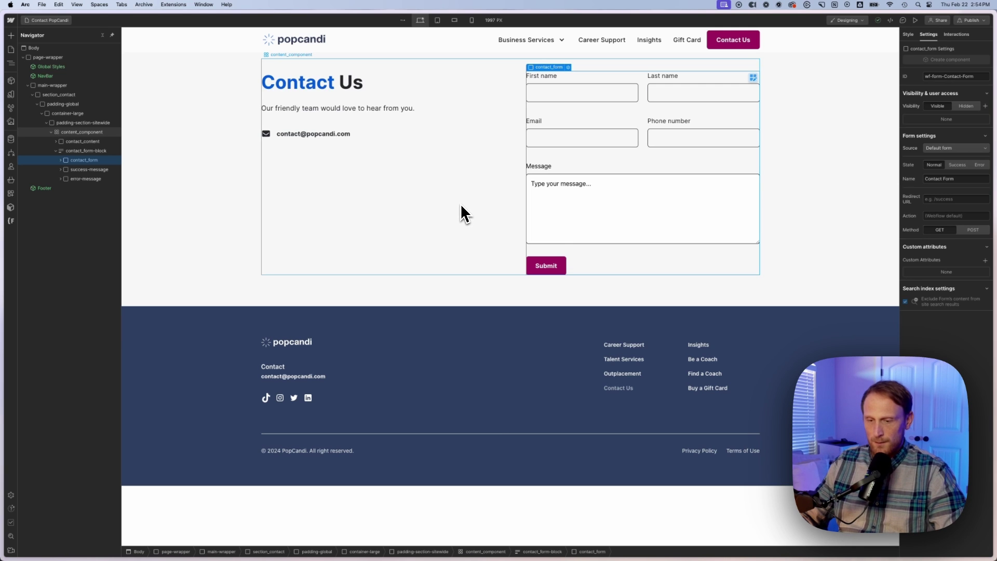
{"action": "key", "text": "super+Tab"}
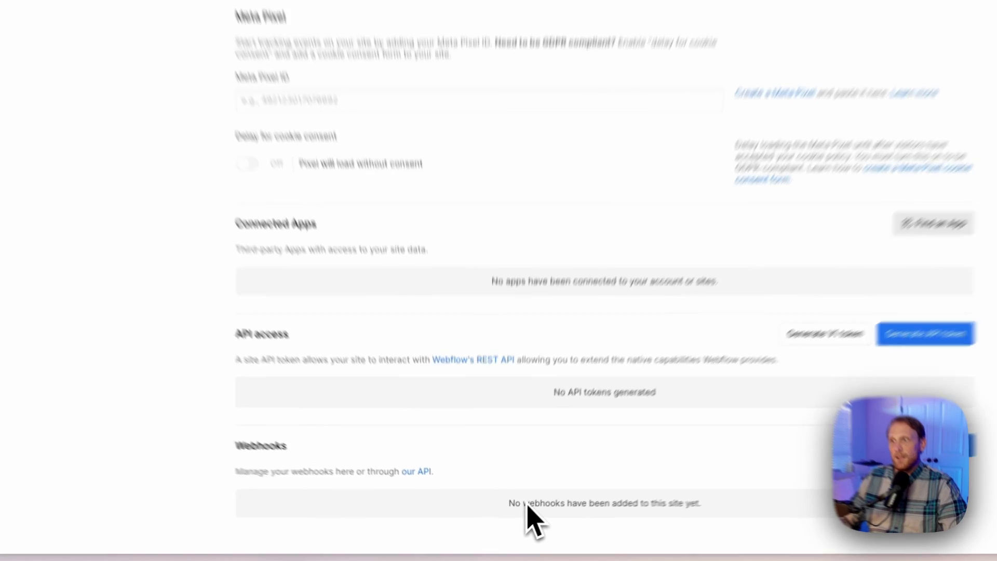
{"action": "key", "text": "ctrl+Tab"}
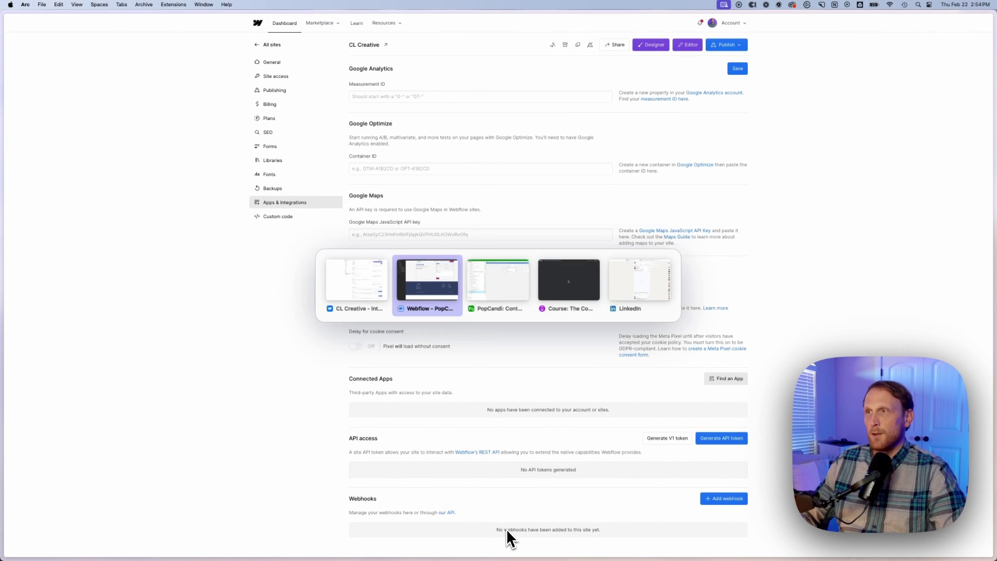
{"action": "key", "text": "ctrl+Tab"}
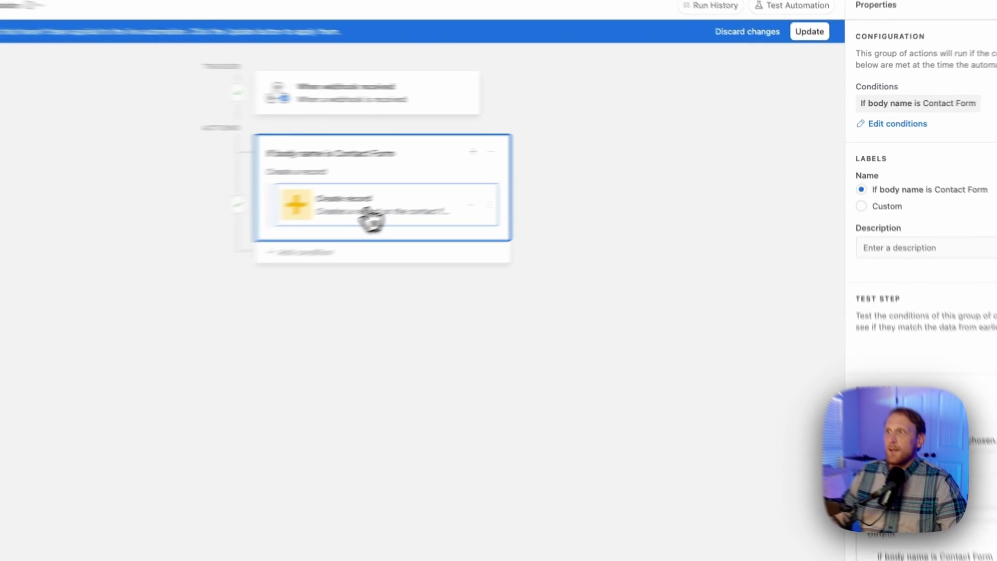
Step: Review the Create record action's Contact table mappings (Status Todo, webhook body fields) and check the empty Contact table
{"action": "left_click", "coordinate": [557, 172]}
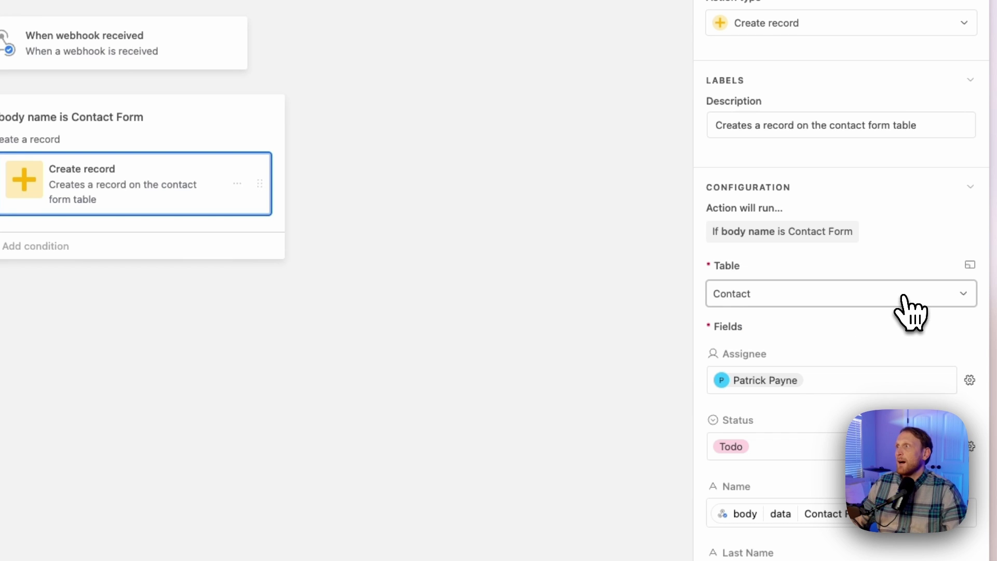
{"action": "scroll", "coordinate": [883, 303], "scroll_direction": "down", "scroll_amount": 3}
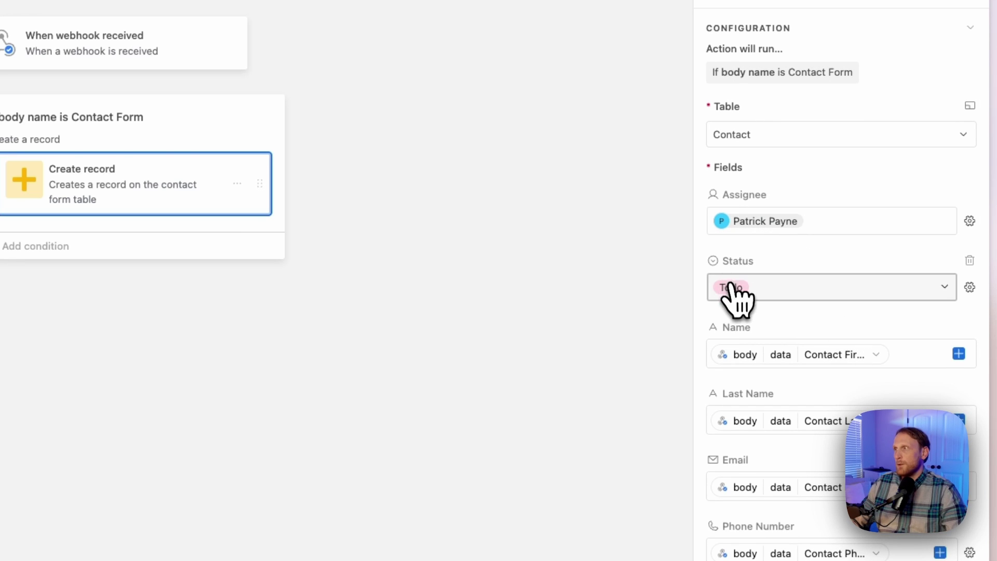
{"action": "scroll", "coordinate": [787, 291], "scroll_direction": "down", "scroll_amount": 4}
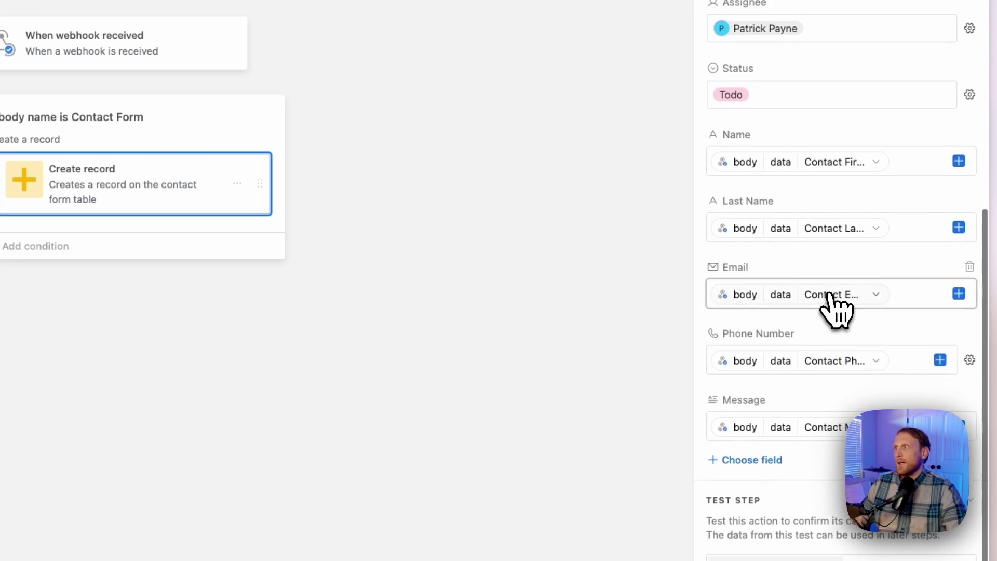
{"action": "mouse_move", "coordinate": [843, 163]}
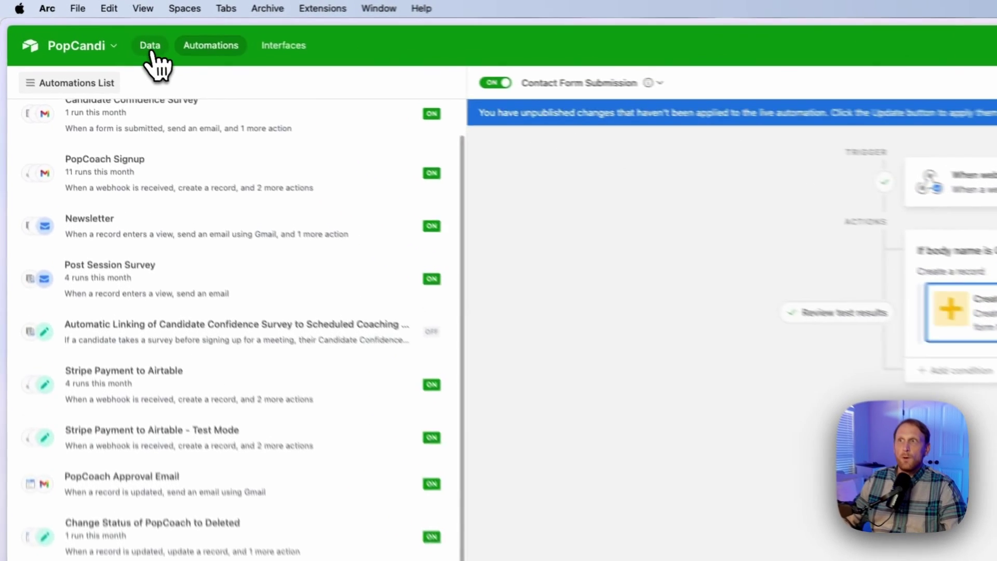
{"action": "left_click", "coordinate": [151, 49]}
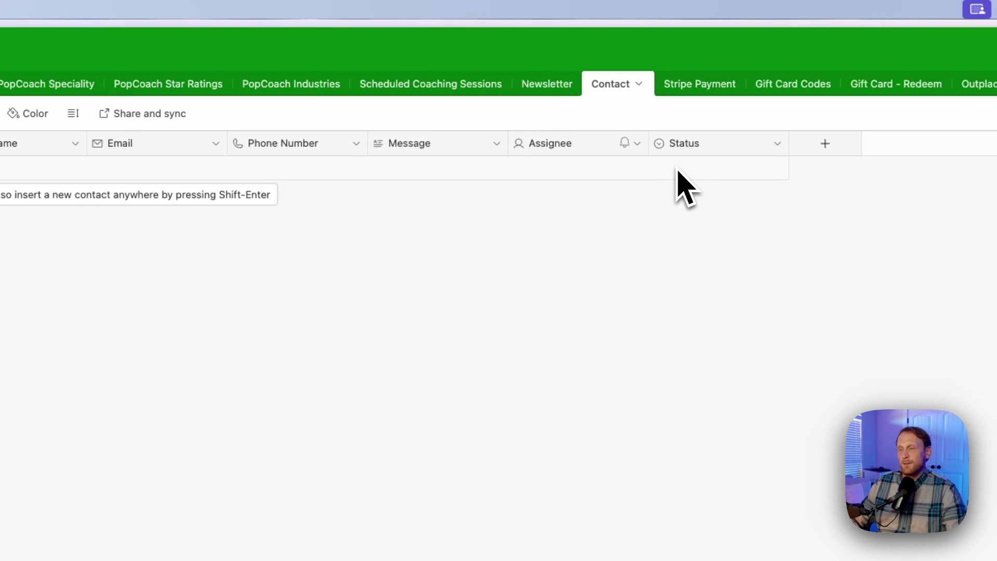
{"action": "left_click", "coordinate": [203, 52]}
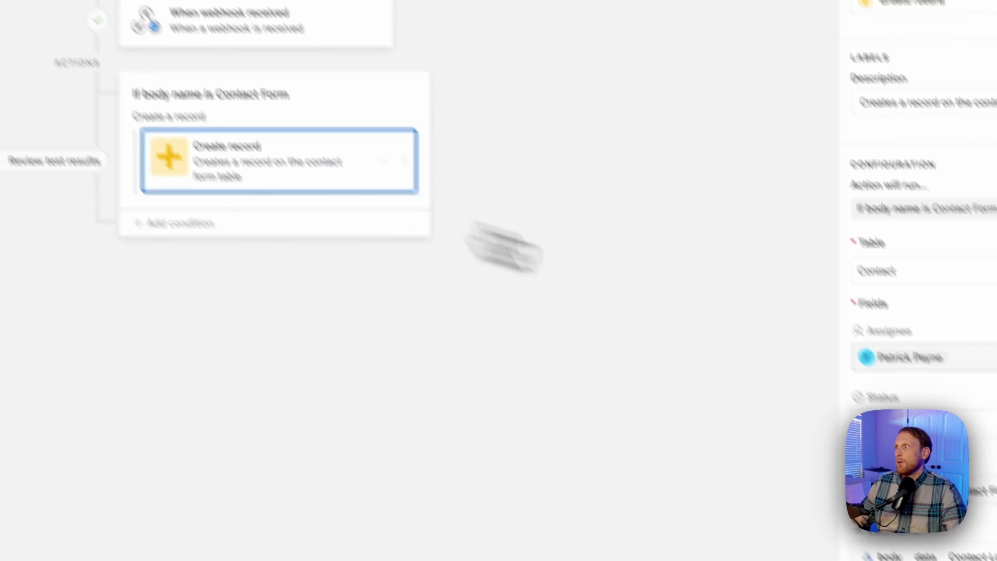
Step: Remap Last Name to the webhook's Contact Last Name value and review the Name, email, phone and message mappings
{"action": "left_click", "coordinate": [905, 494]}
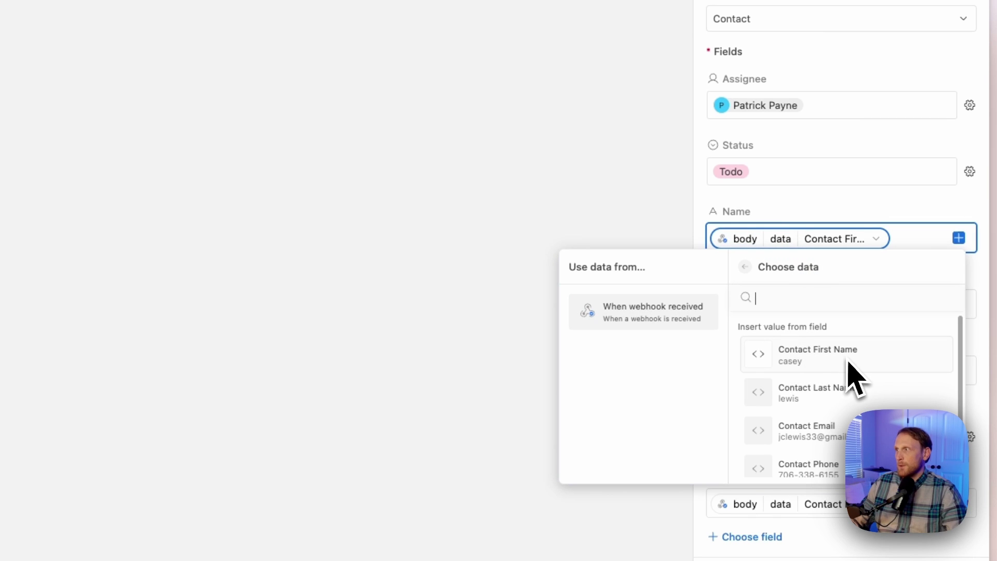
{"action": "scroll", "coordinate": [852, 228], "scroll_direction": "down", "scroll_amount": 2}
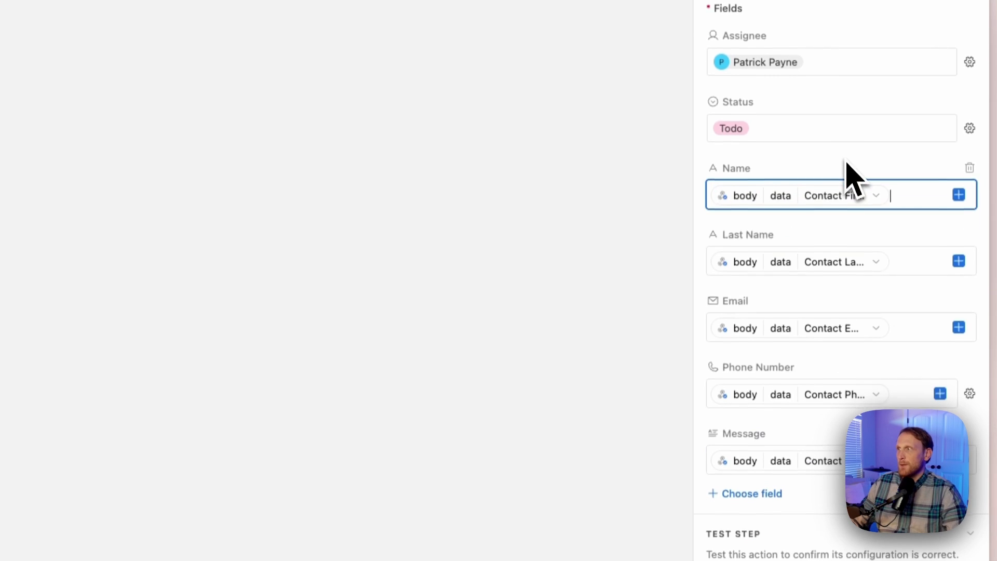
{"action": "left_click", "coordinate": [774, 256]}
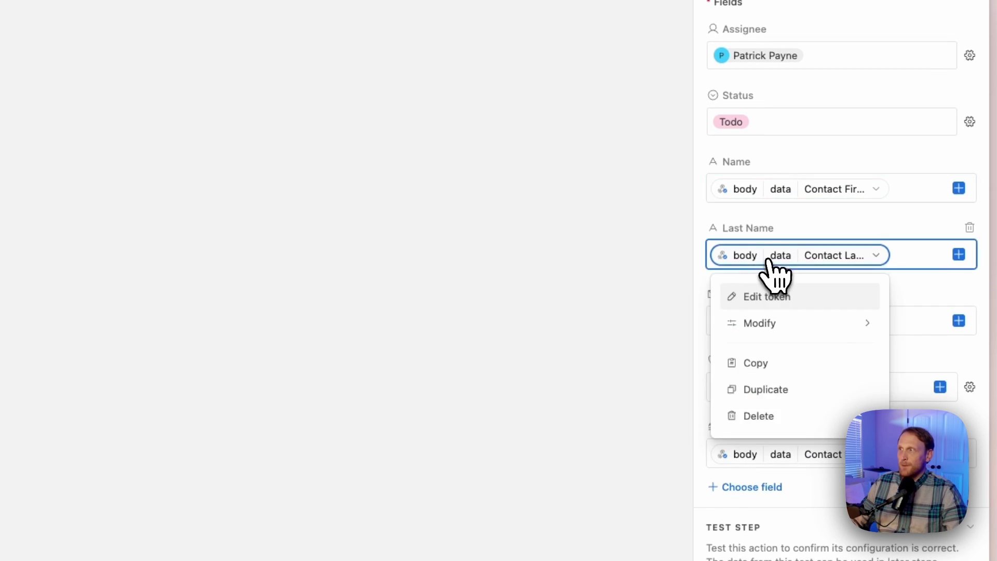
{"action": "left_click", "coordinate": [776, 298]}
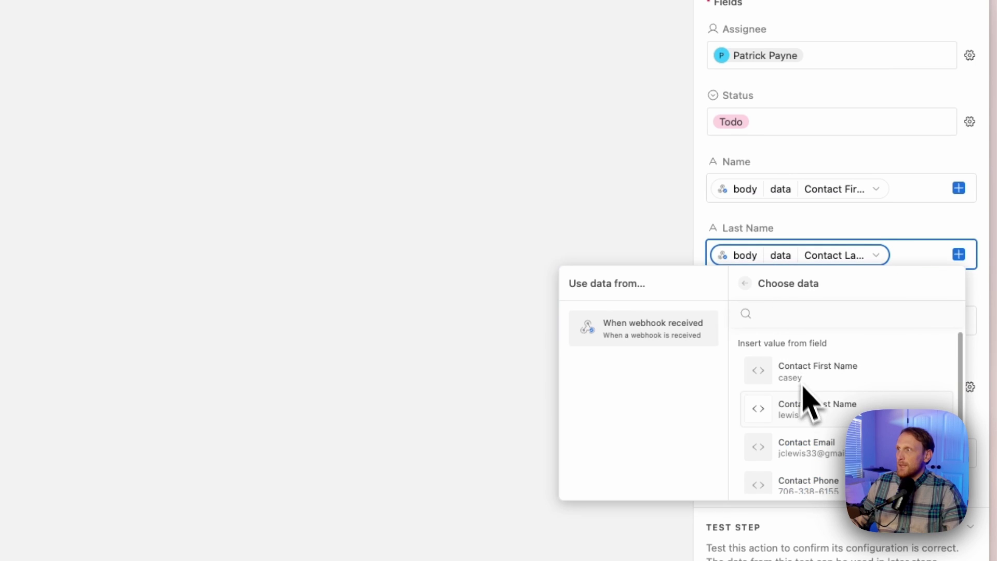
{"action": "left_click", "coordinate": [855, 246]}
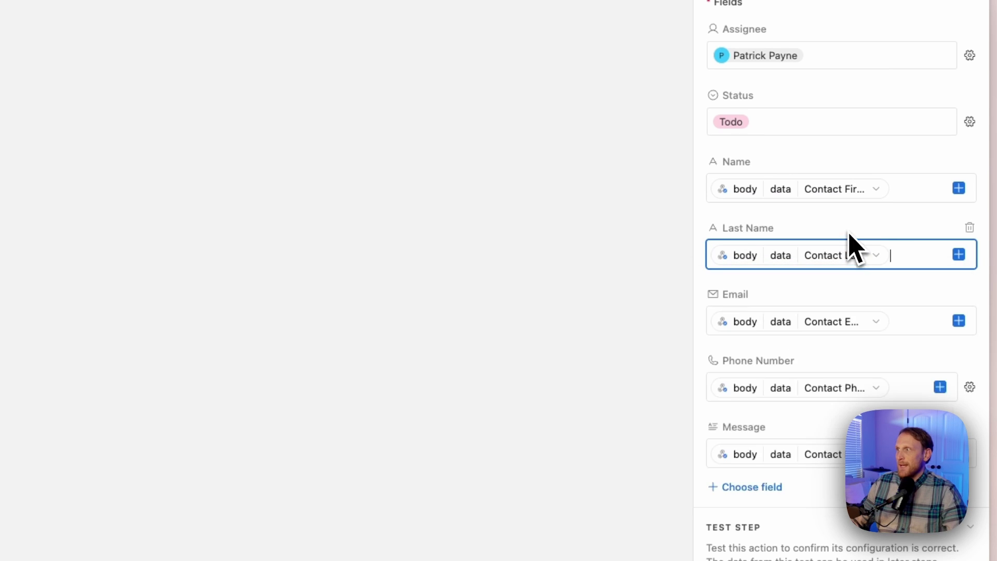
{"action": "scroll", "coordinate": [868, 291], "scroll_direction": "down", "scroll_amount": 3}
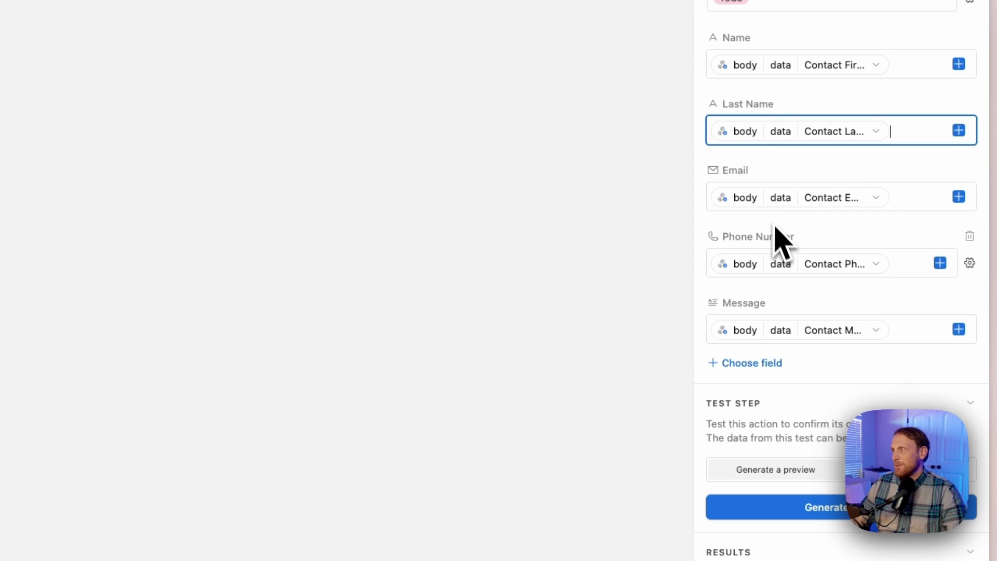
{"action": "mouse_move", "coordinate": [784, 275]}
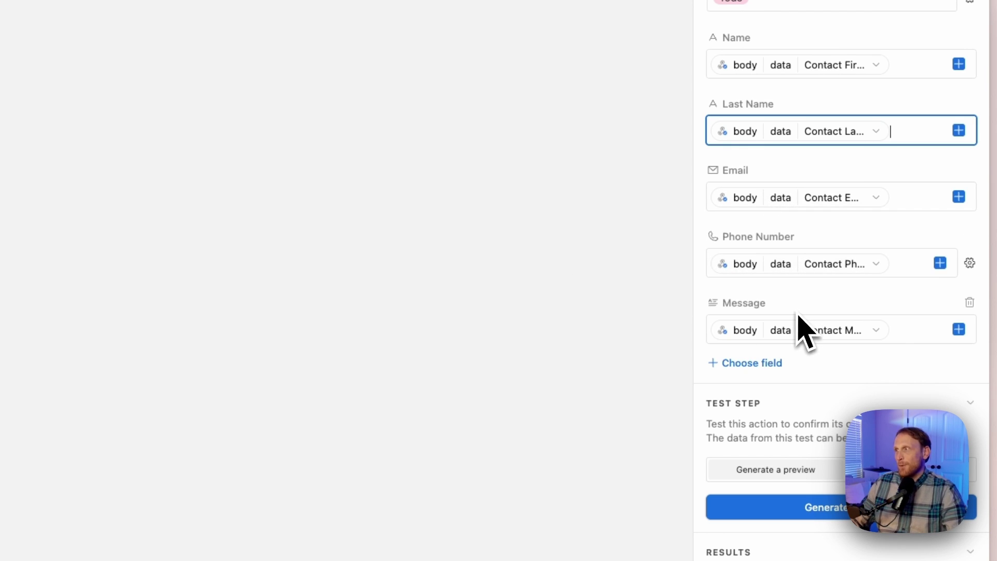
{"action": "scroll", "coordinate": [800, 312], "scroll_direction": "down", "scroll_amount": 5}
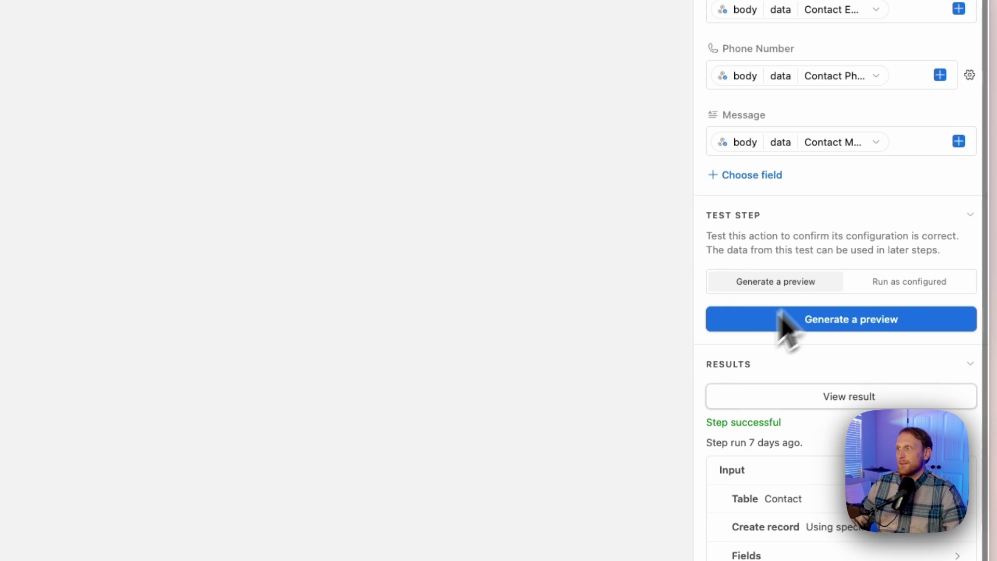
Step: Generate a test preview of the Create record action and apply the pending changes to the live automation
{"action": "left_click", "coordinate": [882, 322]}
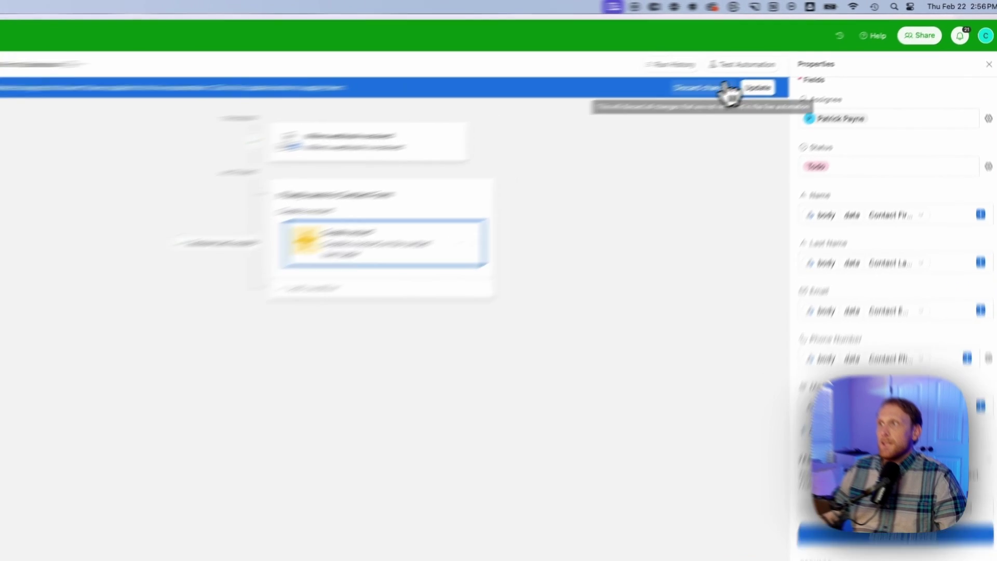
{"action": "left_click", "coordinate": [793, 61]}
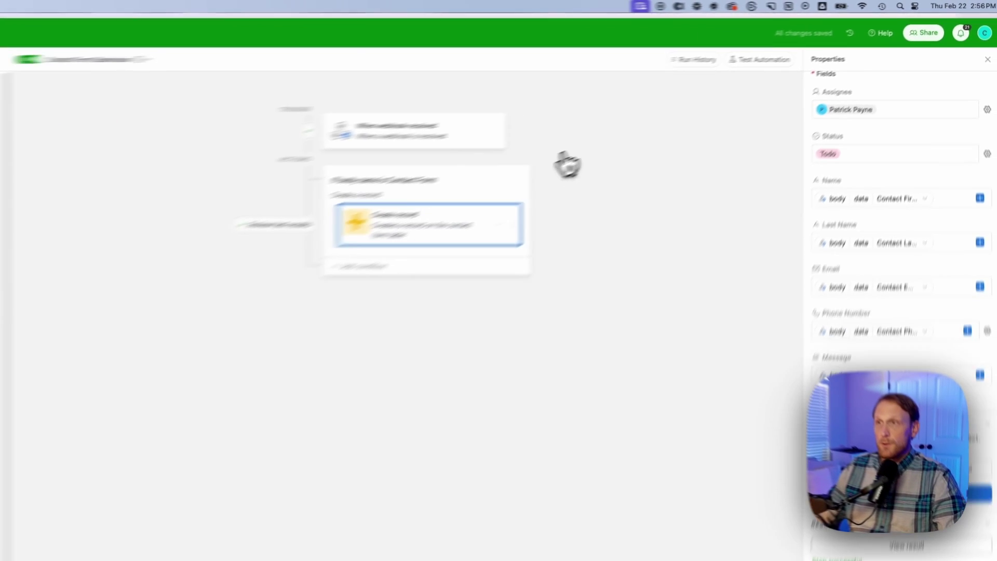
{"action": "key", "text": "ctrl+Tab"}
{"action": "key", "text": "ctrl+Tab"}
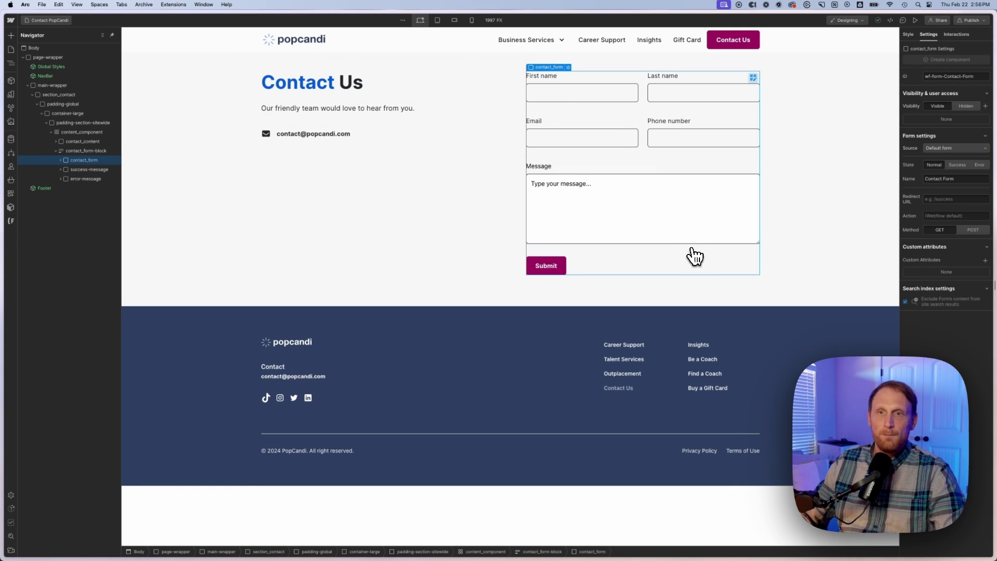
{"action": "key", "text": "ctrl+Tab"}
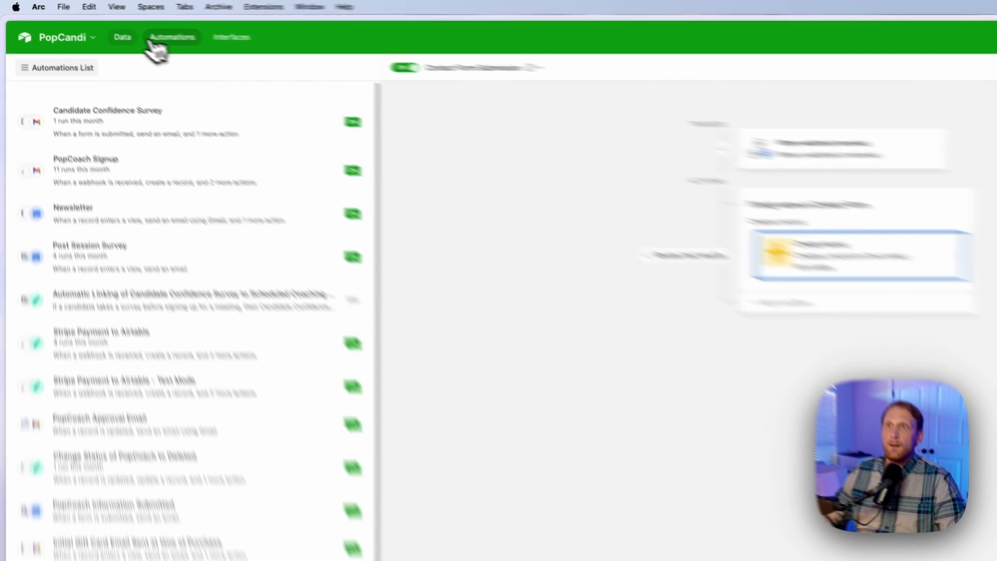
Step: Open the Data view to show the empty Contact table grid with its contact fields
{"action": "left_click", "coordinate": [80, 25]}
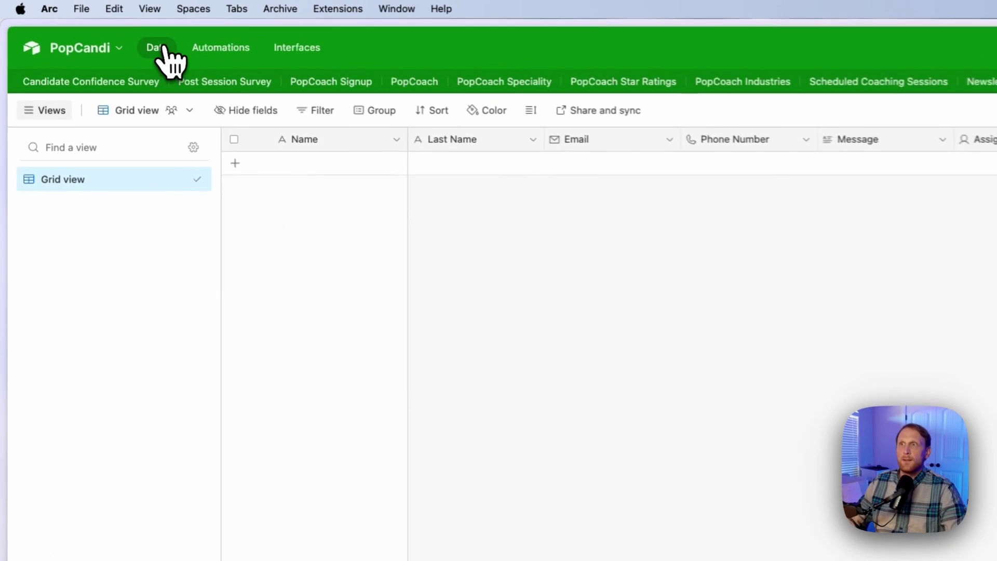